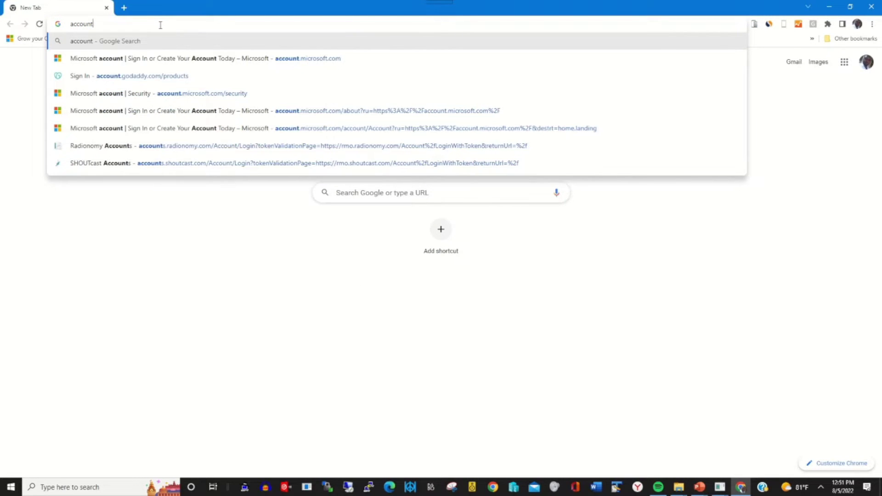
# - Load account.microsoft.com in Chrome and restore the browser to a smaller window
pyautogui.write('.')
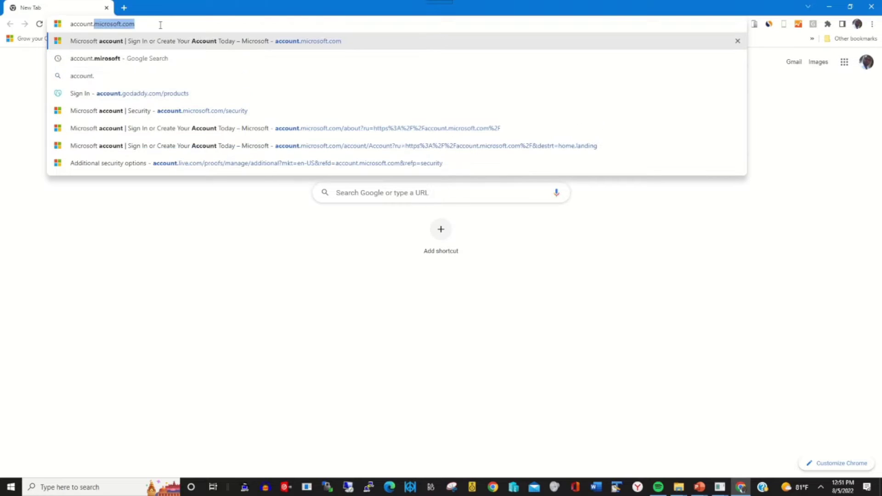
pyautogui.write('microsoft.com')
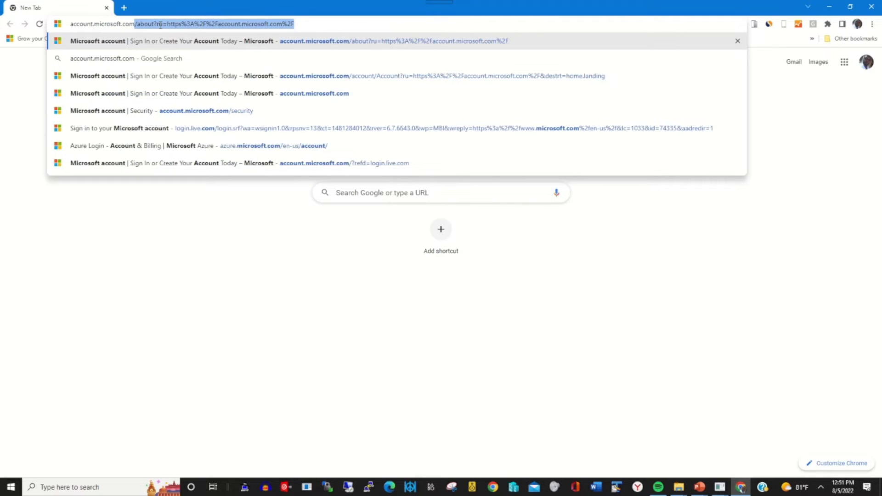
pyautogui.press('Delete')
pyautogui.press('Return')
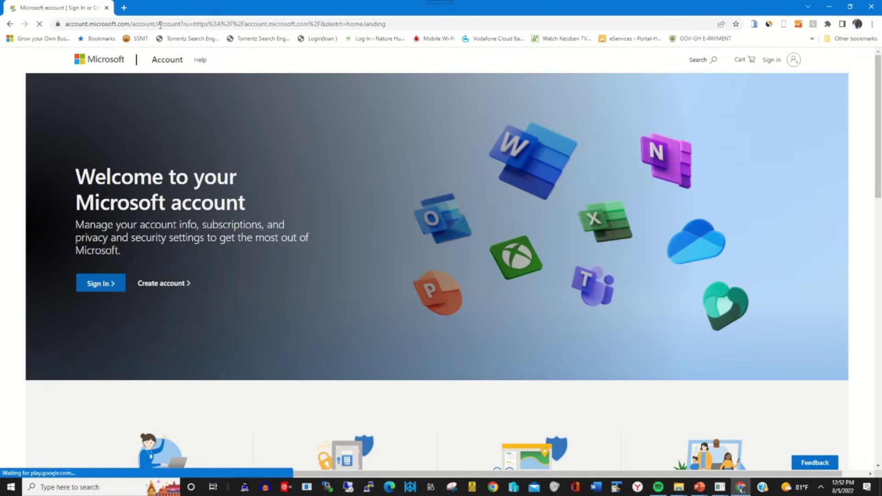
pyautogui.click(714, 60)
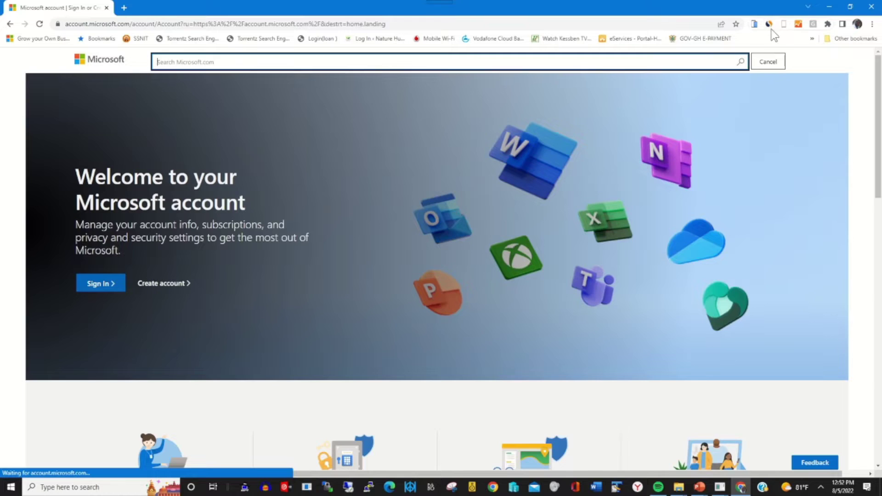
pyautogui.click(849, 7)
# - Sign in with the account e-mail and saved password, declining Chrome's update-password offer; the password is rejected
pyautogui.click(177, 254)
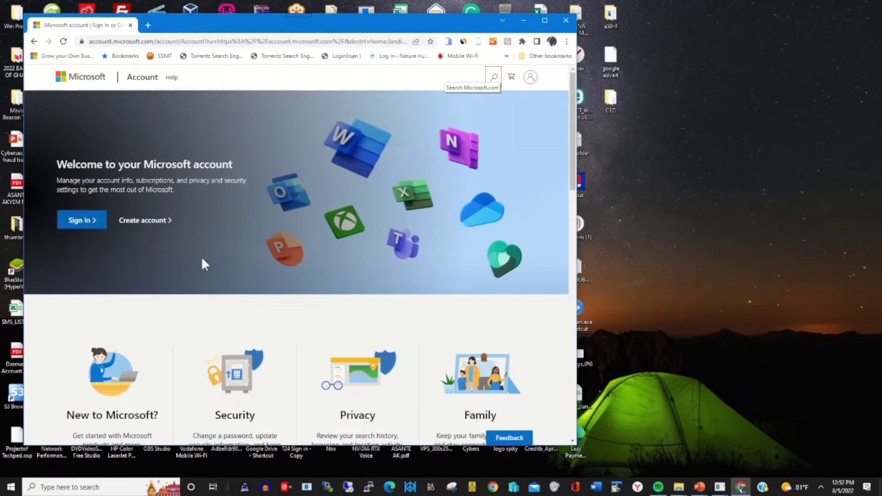
pyautogui.click(73, 224)
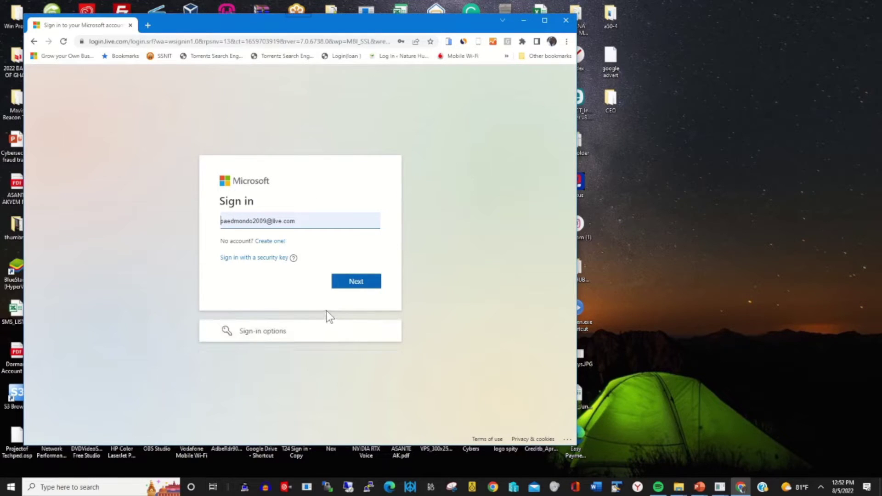
pyautogui.click(353, 285)
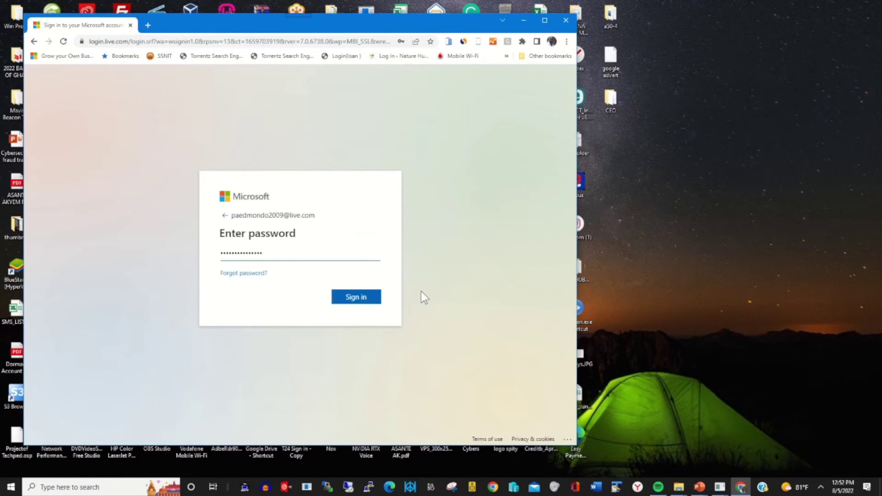
pyautogui.click(358, 304)
pyautogui.click(368, 303)
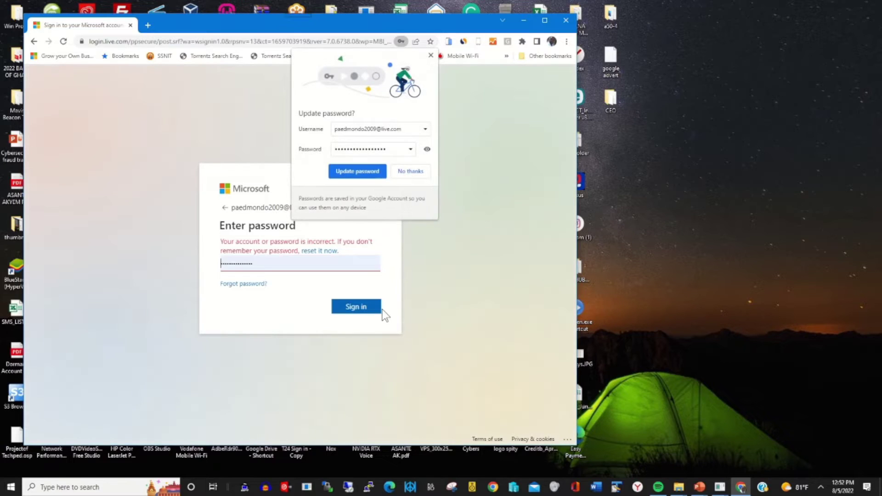
pyautogui.click(412, 176)
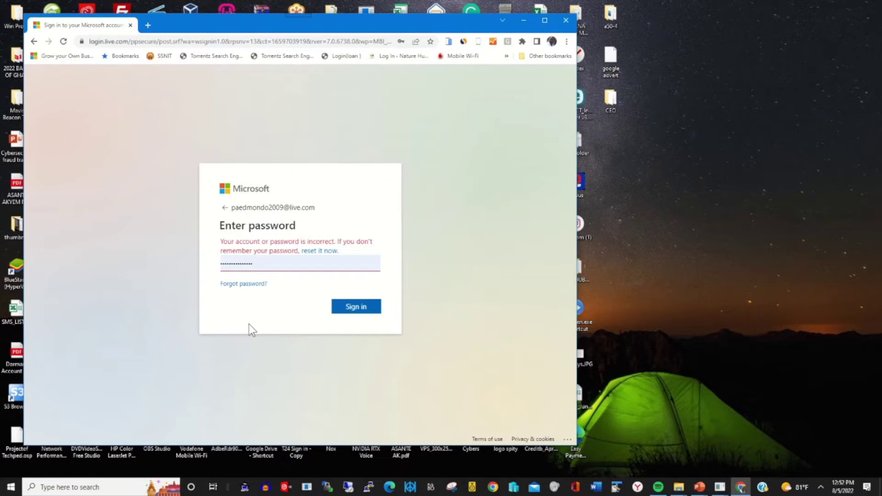
# - Start the forgotten-password reset and open Google Authenticator on the mirrored phone
pyautogui.click(245, 286)
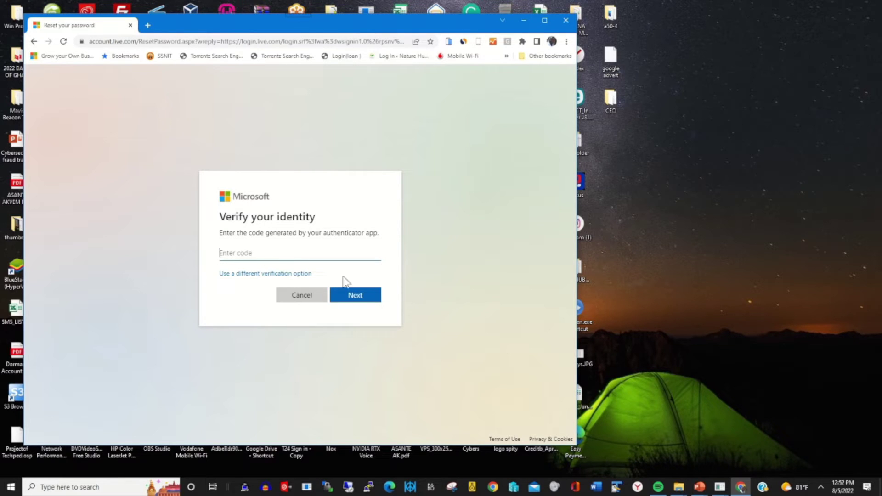
pyautogui.click(719, 487)
pyautogui.click(770, 449)
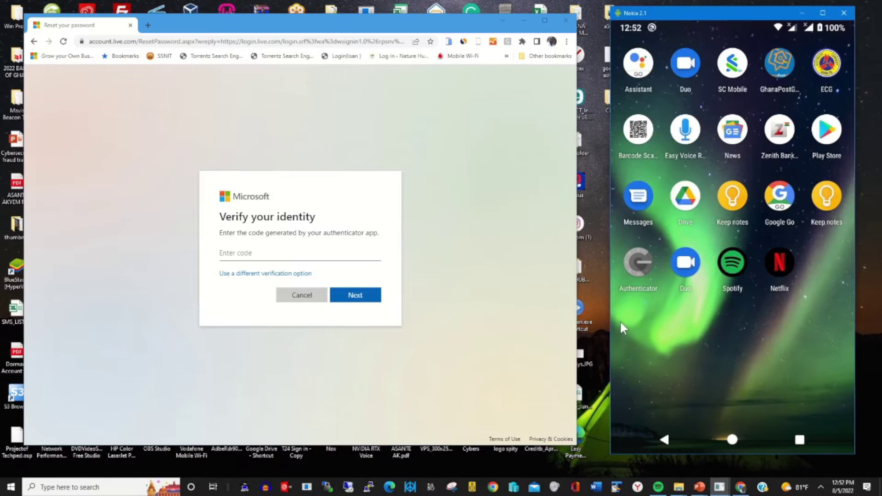
pyautogui.click(644, 257)
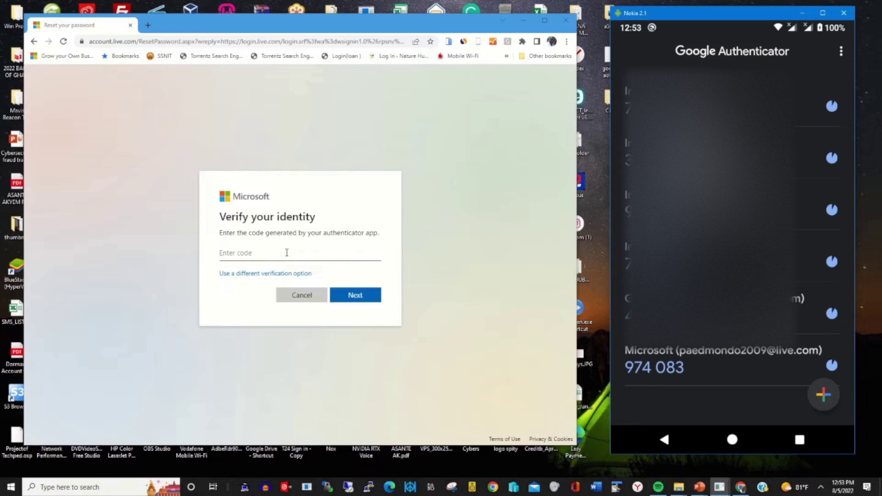
# - Enter the authenticator's current Microsoft code and submit it
pyautogui.click(286, 252)
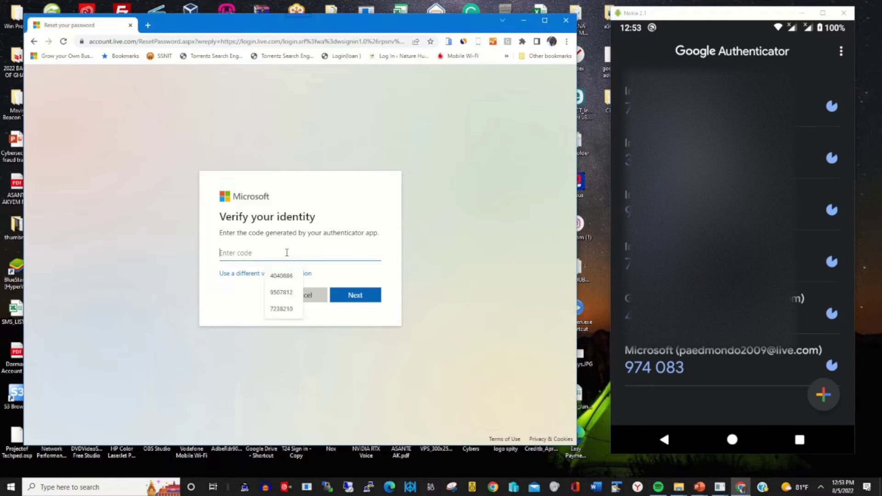
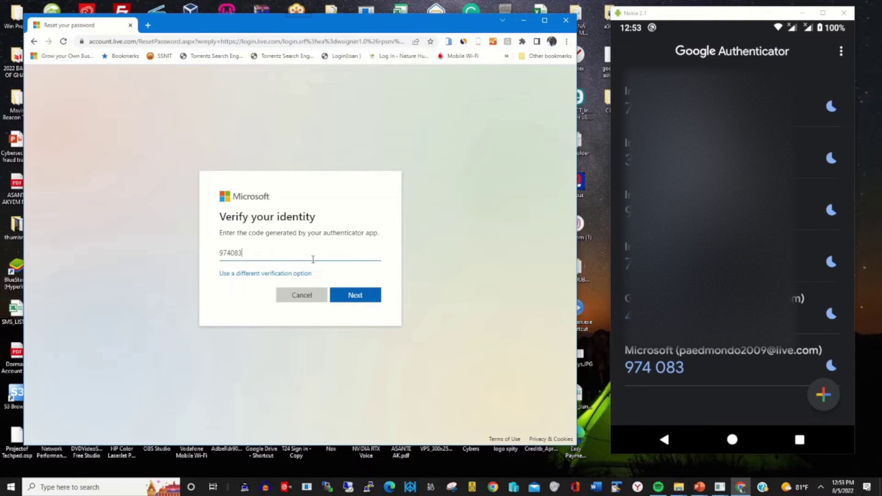
pyautogui.click(372, 292)
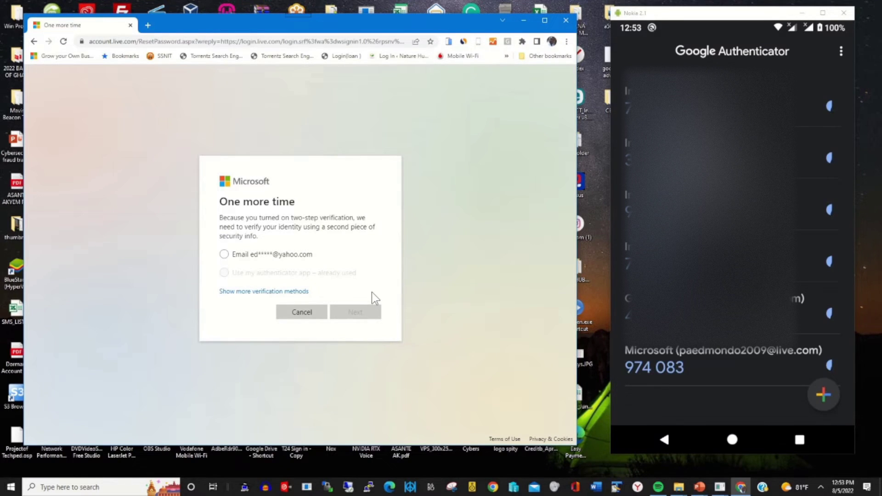
# - Choose e-mail verification, complete the hidden part of the address, and request the code
pyautogui.click(294, 254)
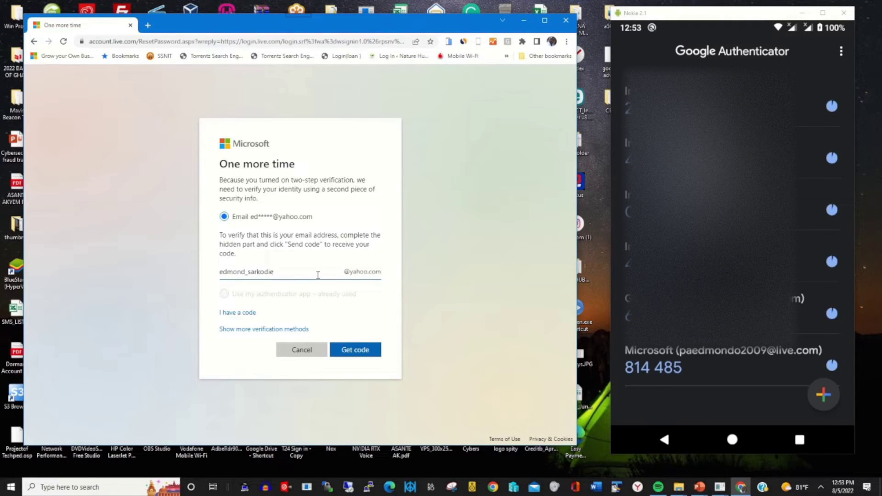
pyautogui.click(363, 351)
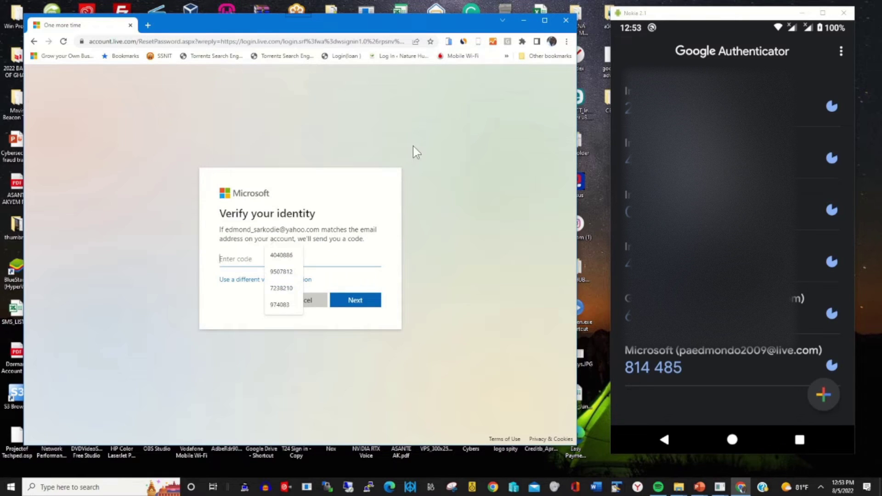
pyautogui.press('Escape')
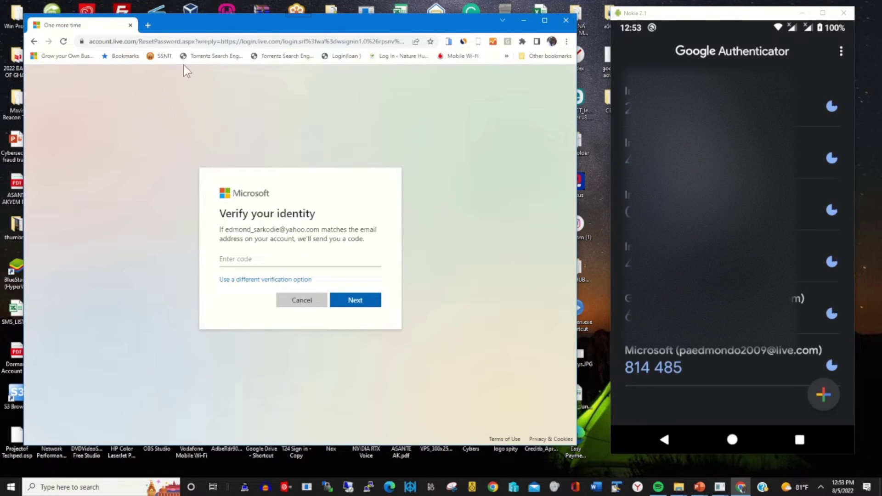
# - Open yahoo.com in a new browser tab
pyautogui.click(148, 25)
pyautogui.write('ya')
pyautogui.press('Return')
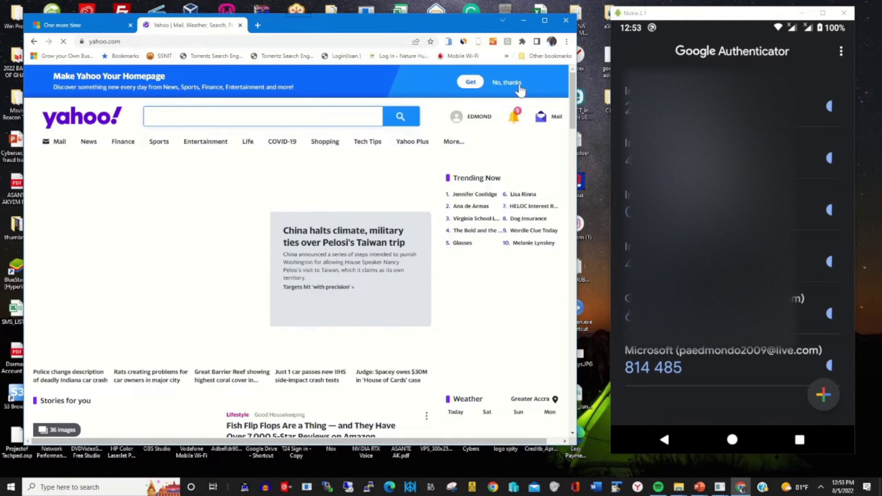
# - Open the Microsoft password reset e-mail in the Yahoo Mail inbox and copy its reset code
pyautogui.click(549, 121)
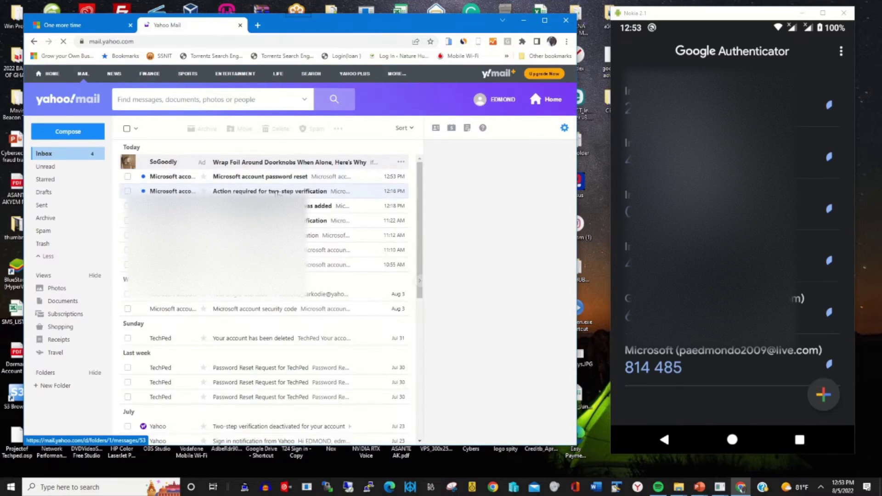
pyautogui.click(263, 177)
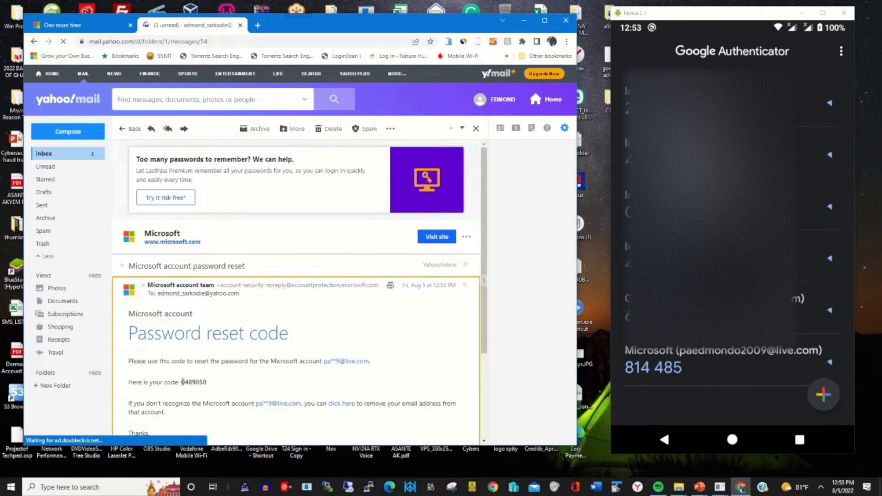
pyautogui.moveTo(182, 382); pyautogui.dragTo(207, 382)
pyautogui.rightClick(198, 382)
pyautogui.click(218, 277)
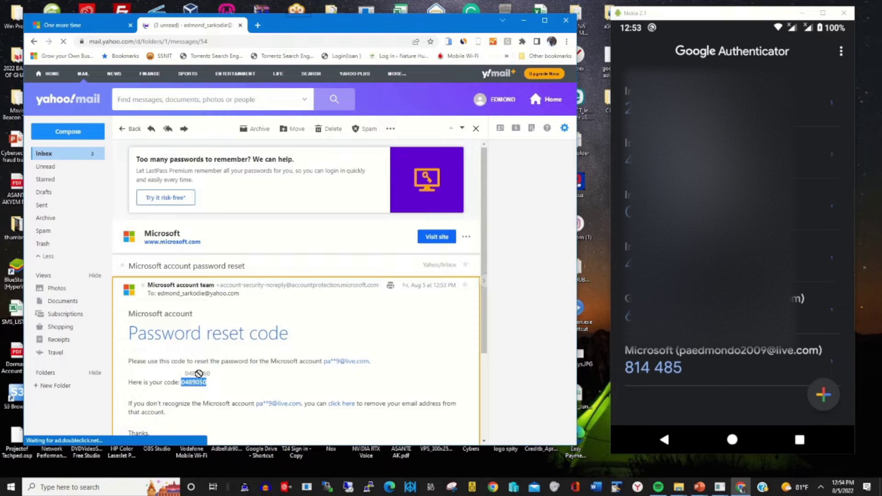
pyautogui.rightClick(197, 381)
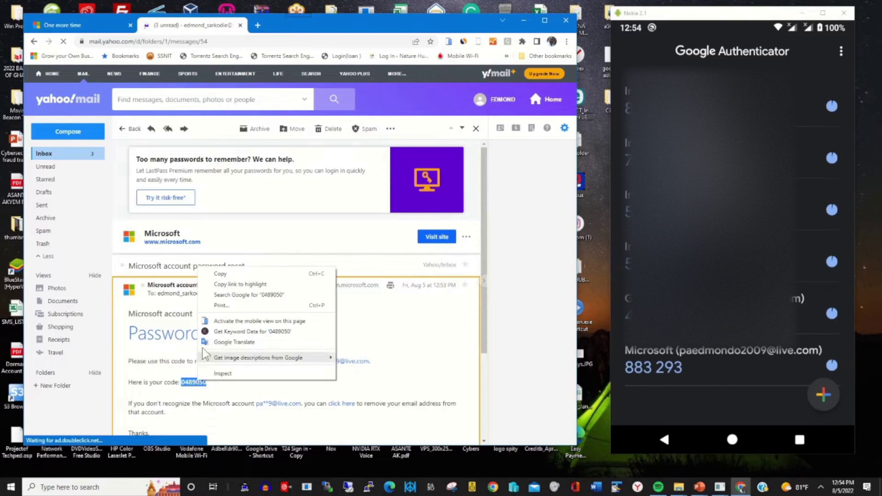
pyautogui.click(221, 274)
# - Paste the e-mailed reset code on the Verify your identity page and submit it
pyautogui.click(68, 25)
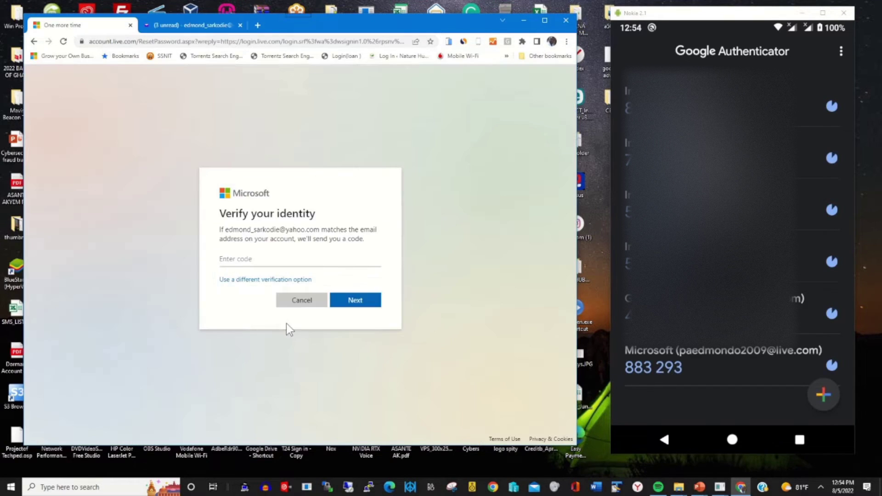
pyautogui.click(243, 260)
pyautogui.hotkey('ctrl', 'v')
pyautogui.click(364, 301)
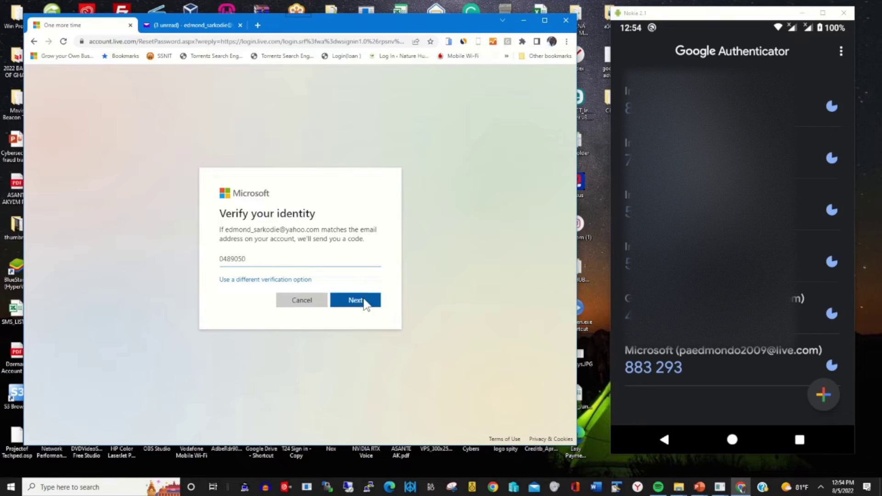
pyautogui.click(474, 248)
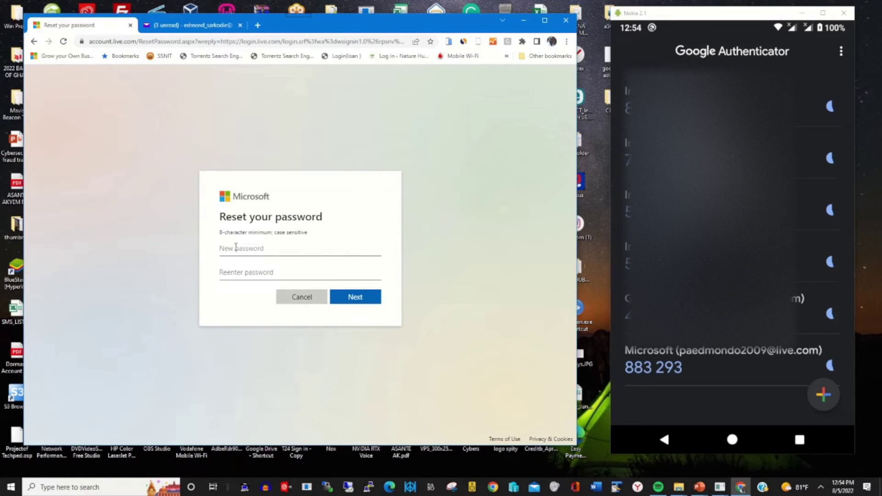
# - Type the new password into both the new and re-enter password fields
pyautogui.click(236, 248)
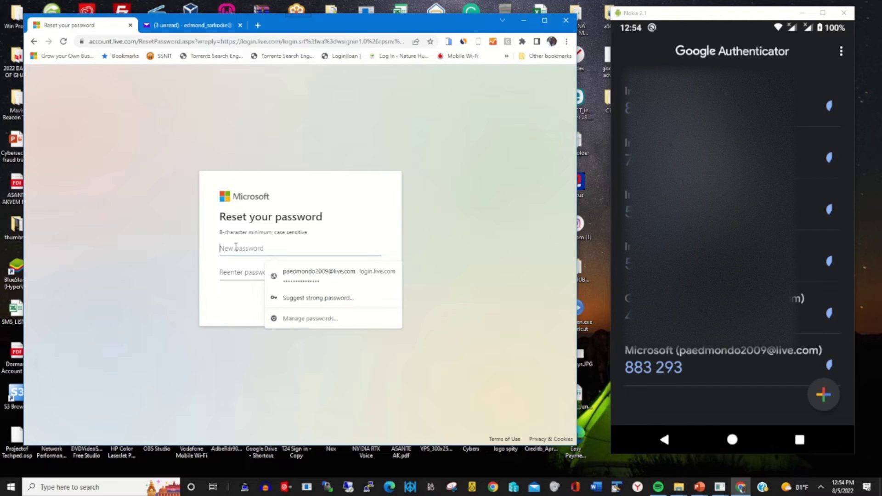
pyautogui.write('••')
pyautogui.click(353, 269)
pyautogui.click(297, 274)
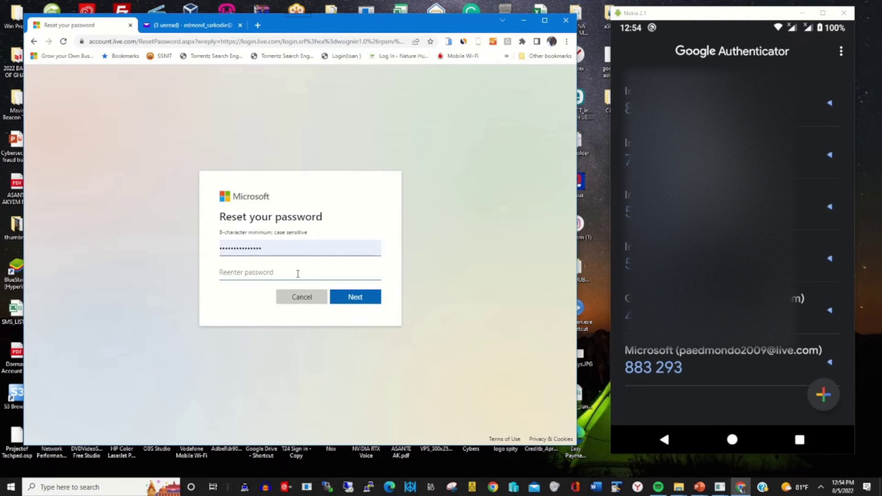
pyautogui.write('•••••••••••')
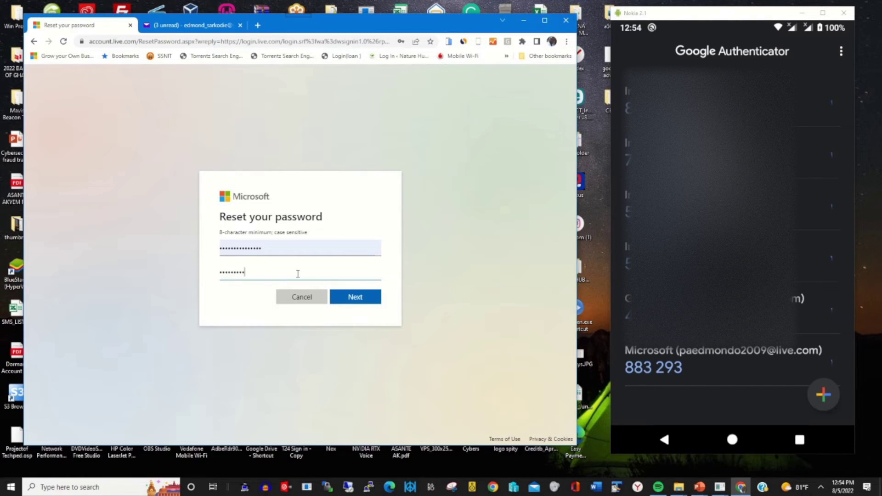
pyautogui.write('•••')
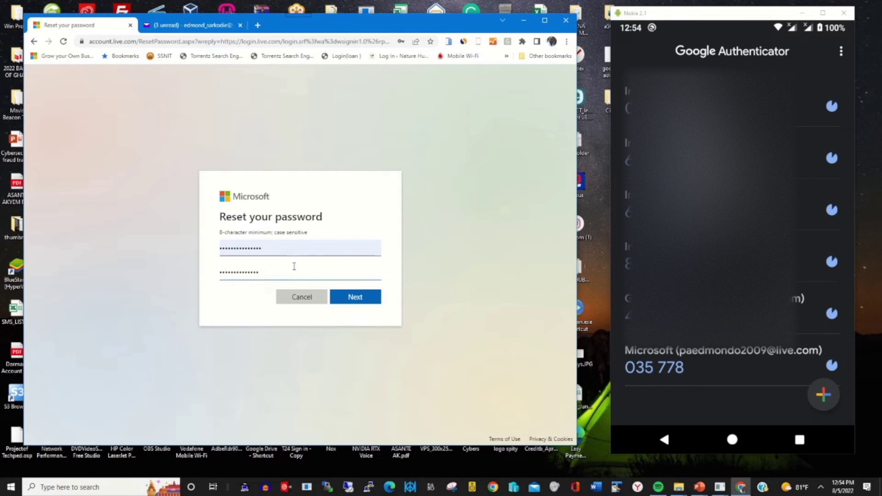
pyautogui.click(291, 254)
pyautogui.write('••')
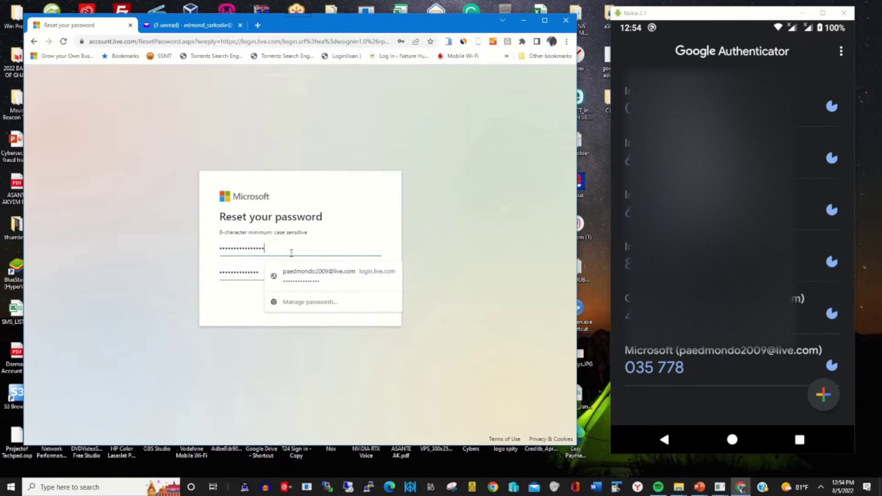
pyautogui.click(261, 269)
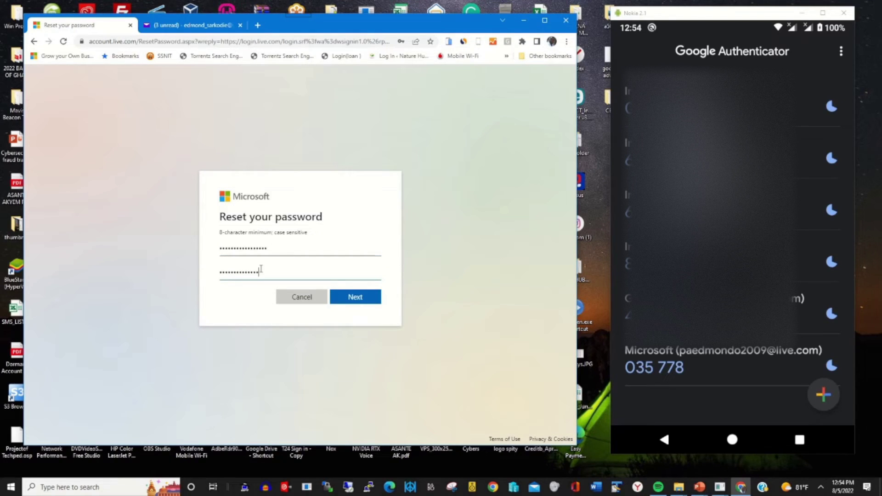
pyautogui.write('•••')
# - Submit the new password, then continue from Security info updated to Sign in
pyautogui.click(355, 298)
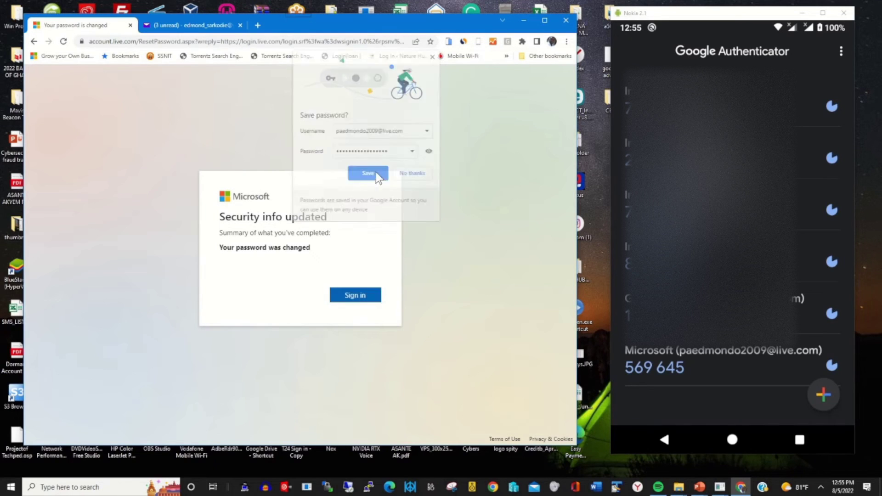
pyautogui.click(363, 299)
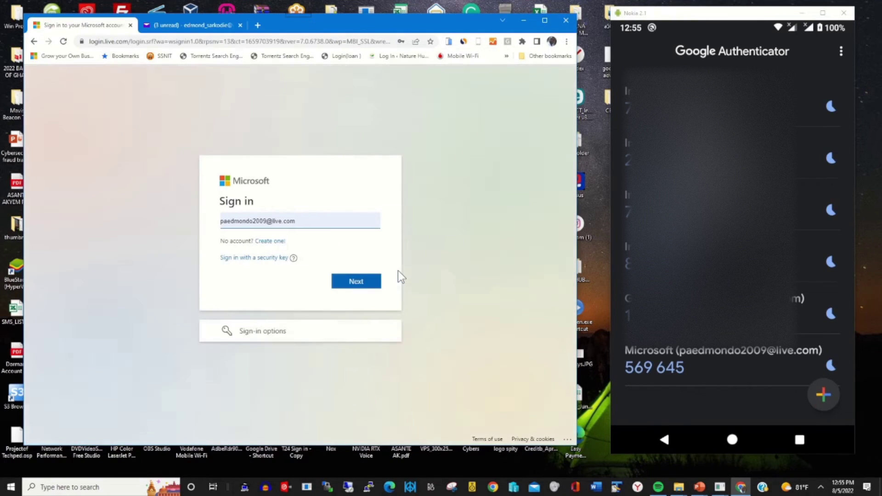
# - Sign in with the prefilled e-mail and new password, then verify the current Authenticator code
pyautogui.click(357, 282)
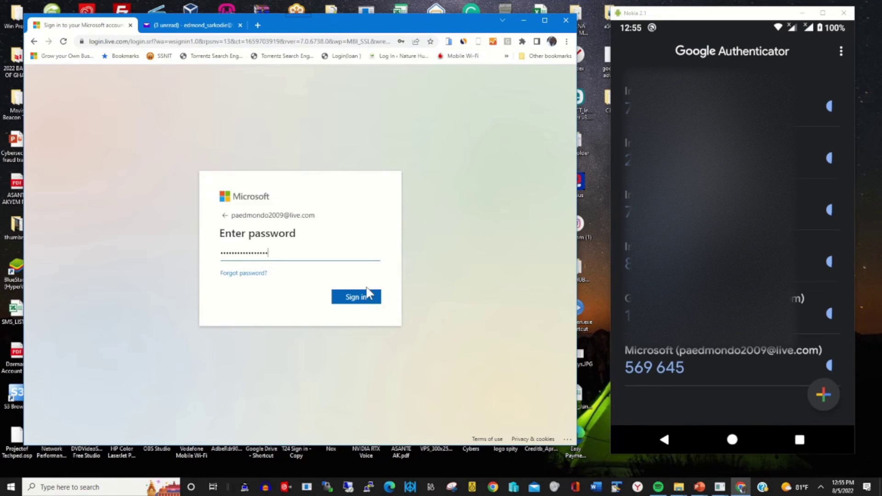
pyautogui.click(367, 294)
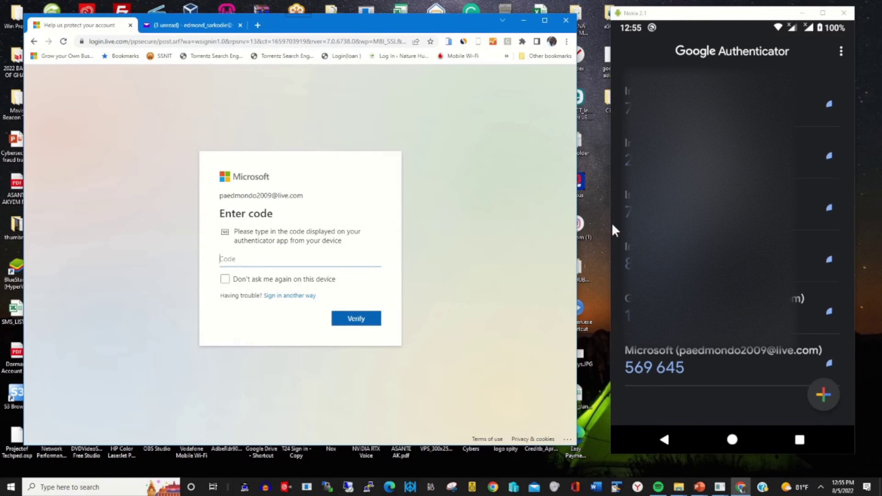
pyautogui.click(732, 437)
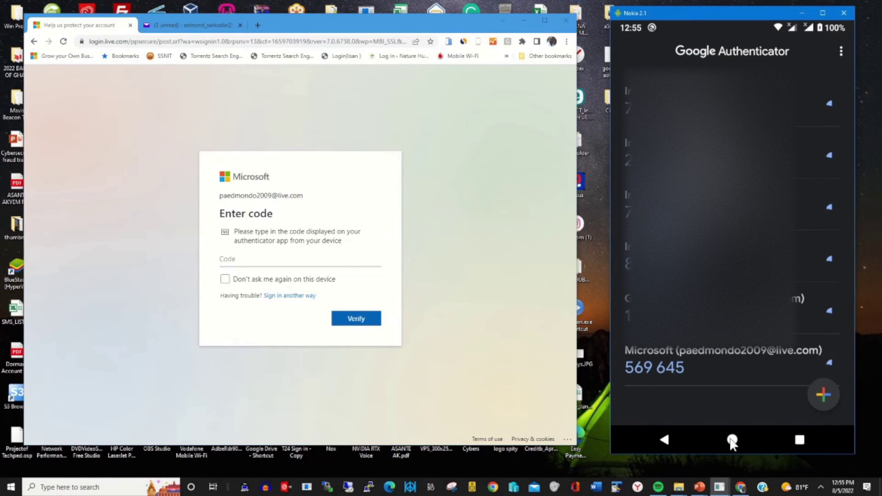
pyautogui.click(732, 436)
pyautogui.click(271, 271)
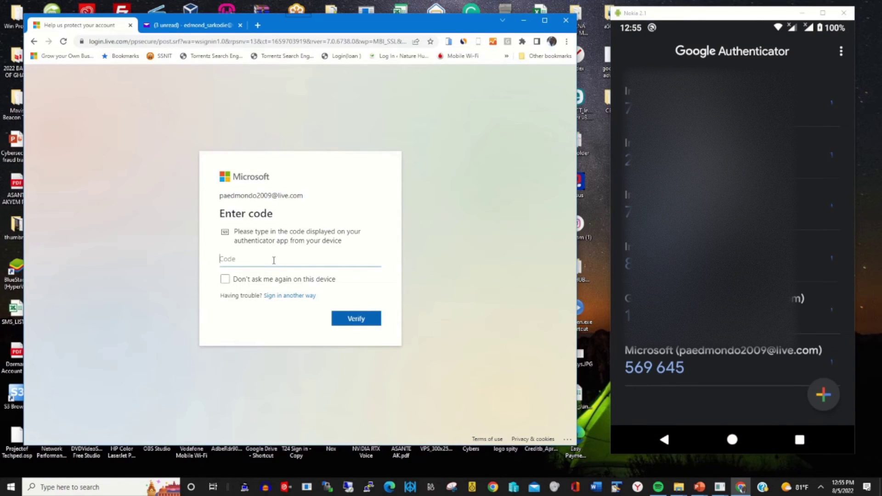
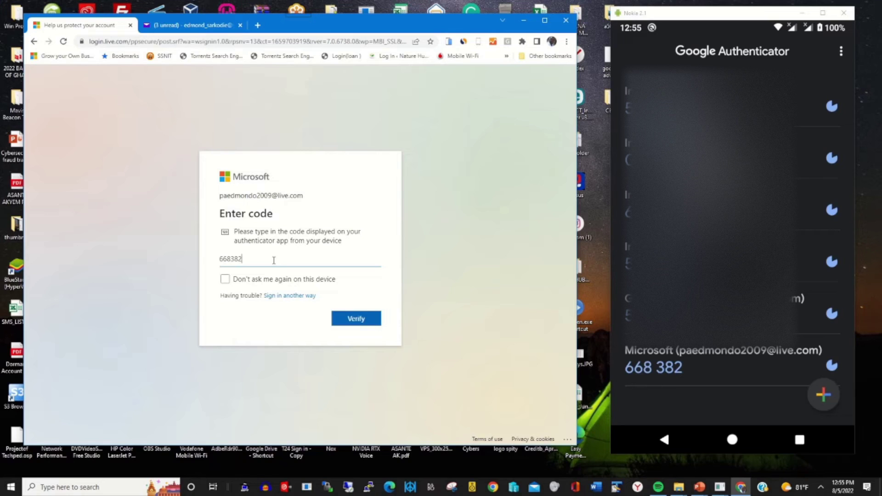
pyautogui.click(362, 327)
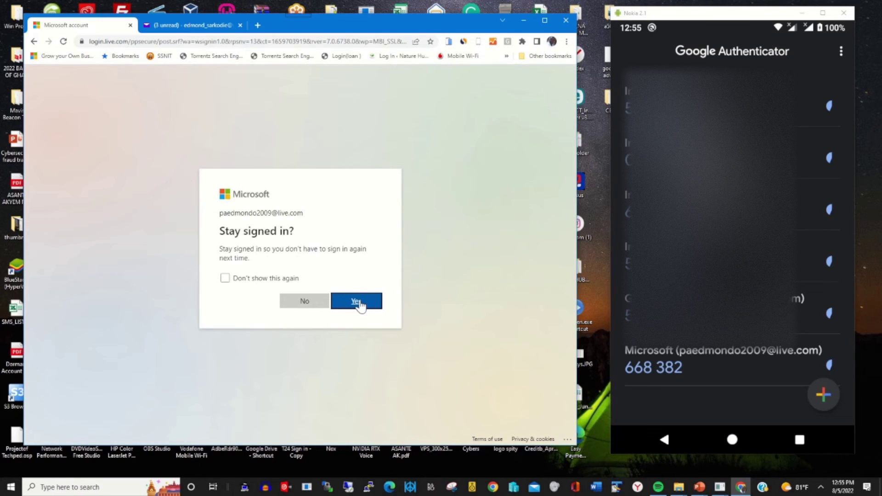
# - Answer Yes to the Stay signed in? prompt
pyautogui.click(357, 301)
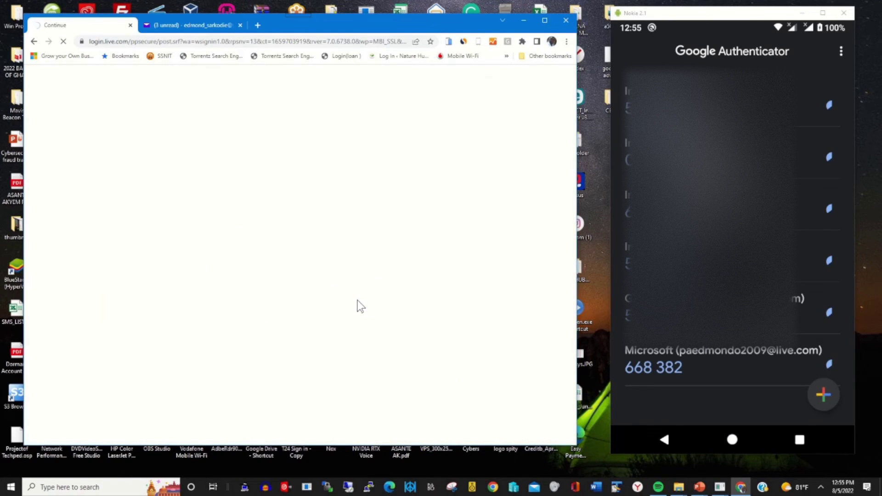